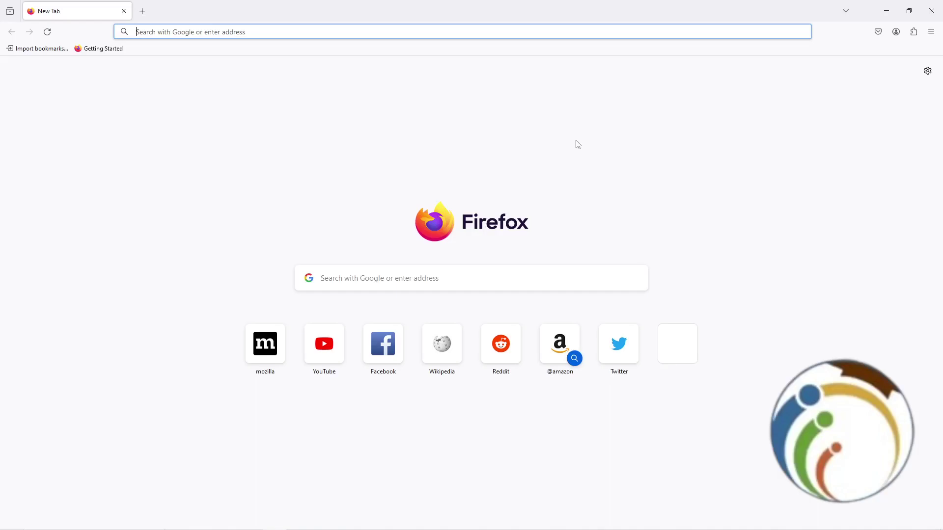
- Restore the maximized Firefox window to a smaller floating window showing the New Tab page
double_click(589, 5)
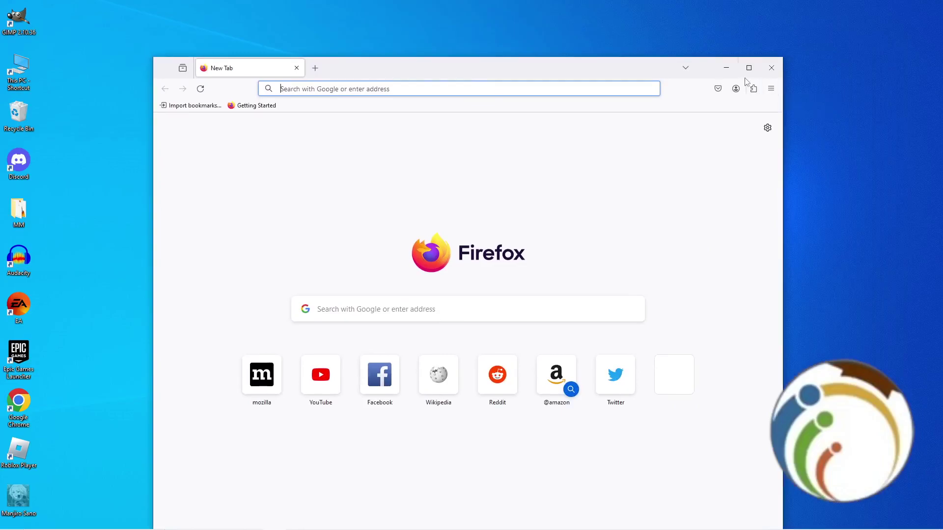
- Maximize Firefox and reach Help > More troubleshooting information from the ☰ menu
click(749, 67)
click(932, 31)
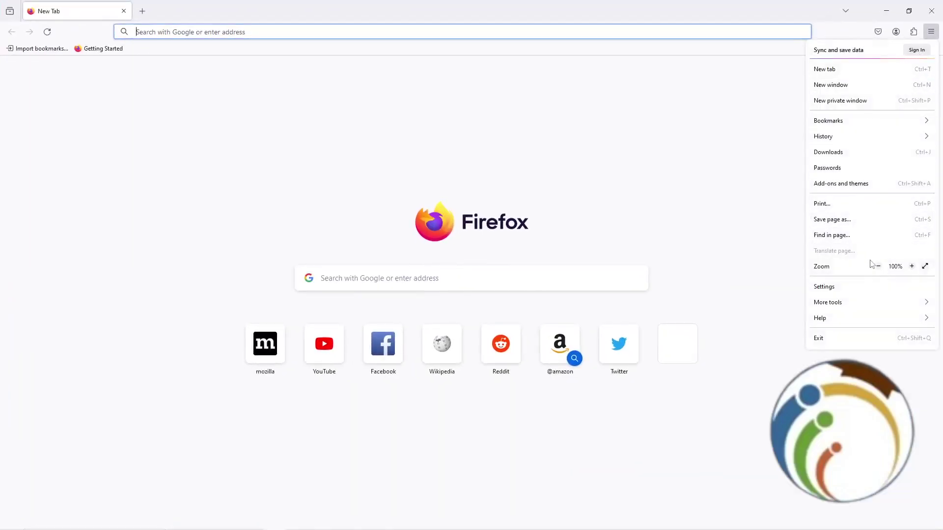
click(872, 302)
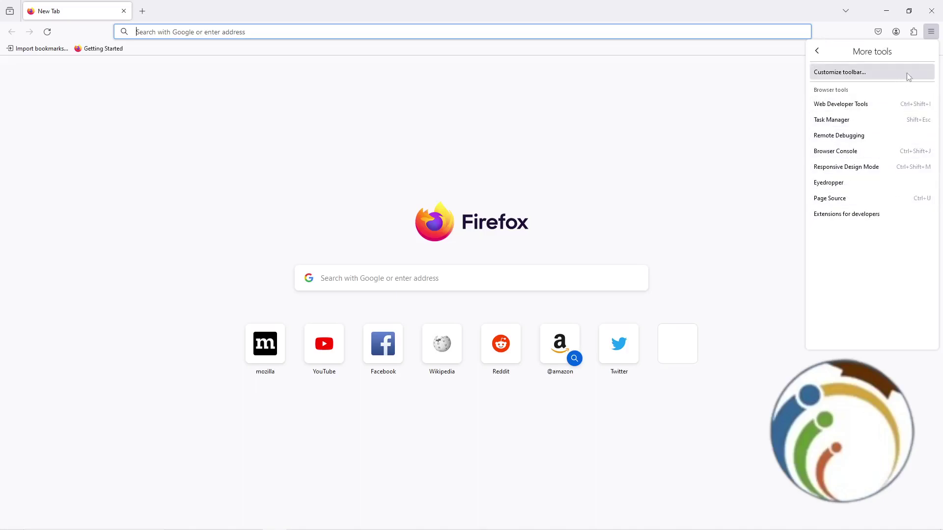
click(932, 32)
click(932, 32)
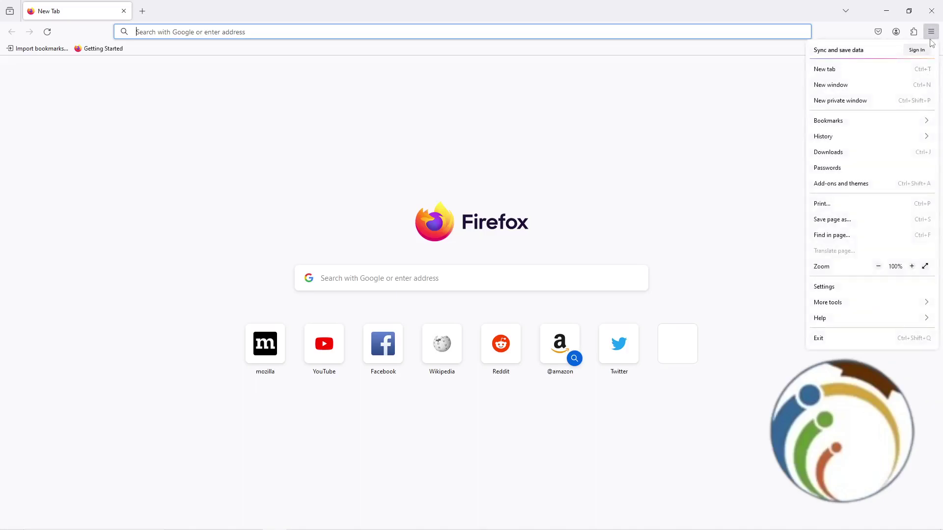
click(848, 319)
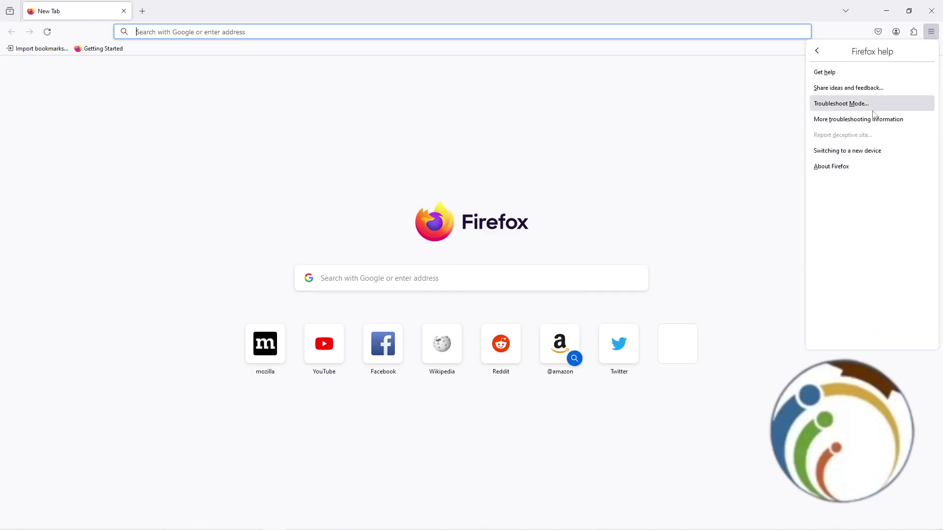
click(891, 117)
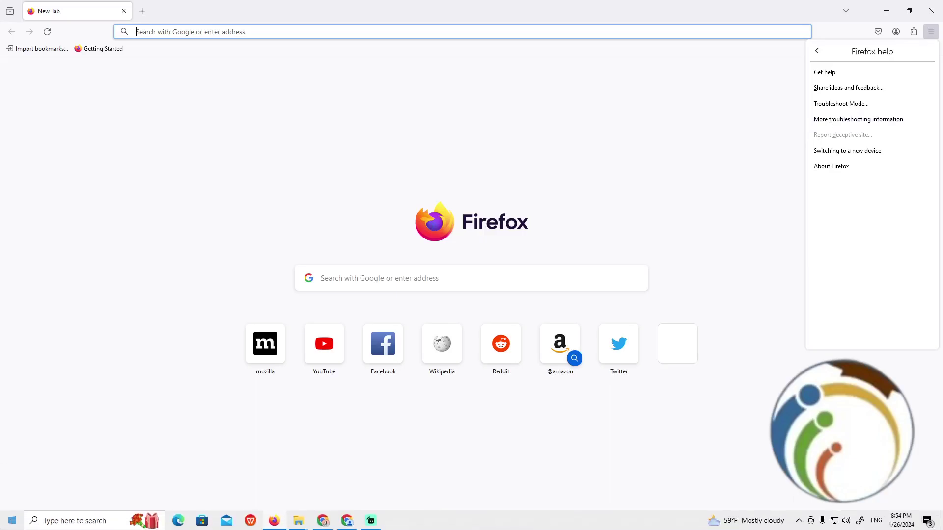
- Launch Notepad from a Start menu search
key(super)
text(tew)
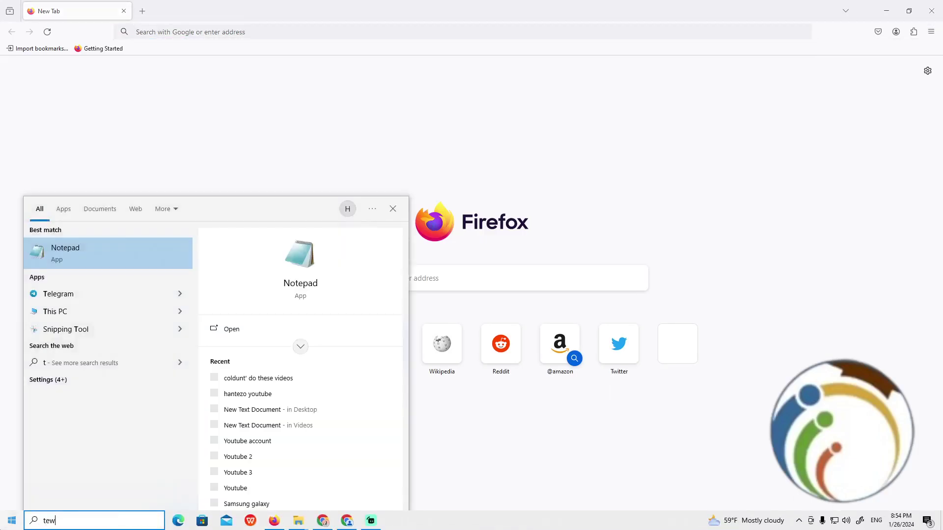
key(BackSpace)
text(xt)
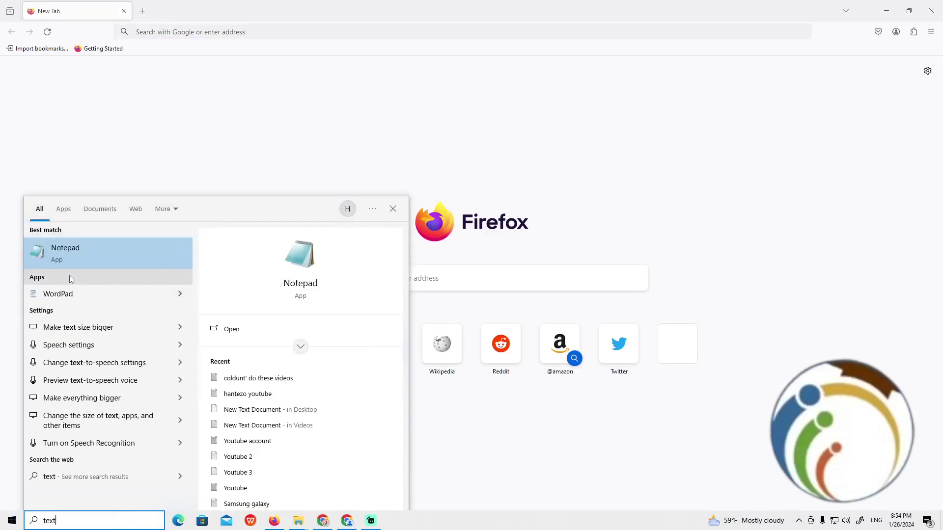
click(104, 260)
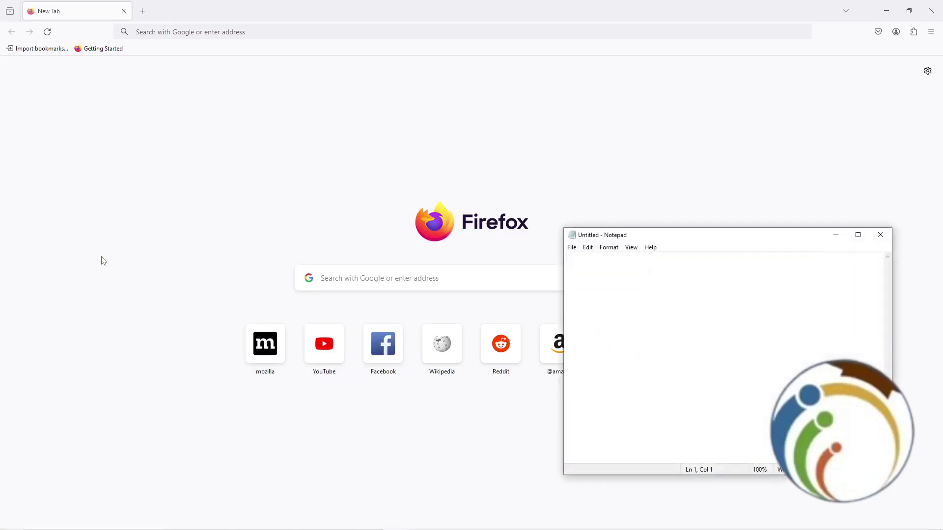
- Type MORE TROUBLESHOOTING INFORMATION and REFRESH FIREFOX on separate lines, then zoom in
text(RE)
text(FRES)
text(H)
key(ctrl+a)
text(MORE TROUBLESHOTT)
key(BackSpace)
key(BackSpace)
text(OTING )
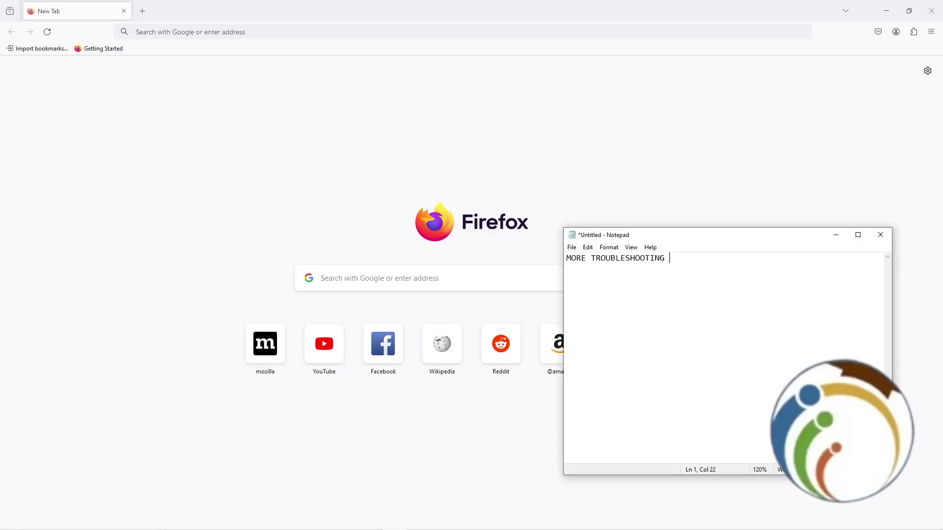
text(INFORMATION)
key(Return)
text(REFRESH FIREFOX)
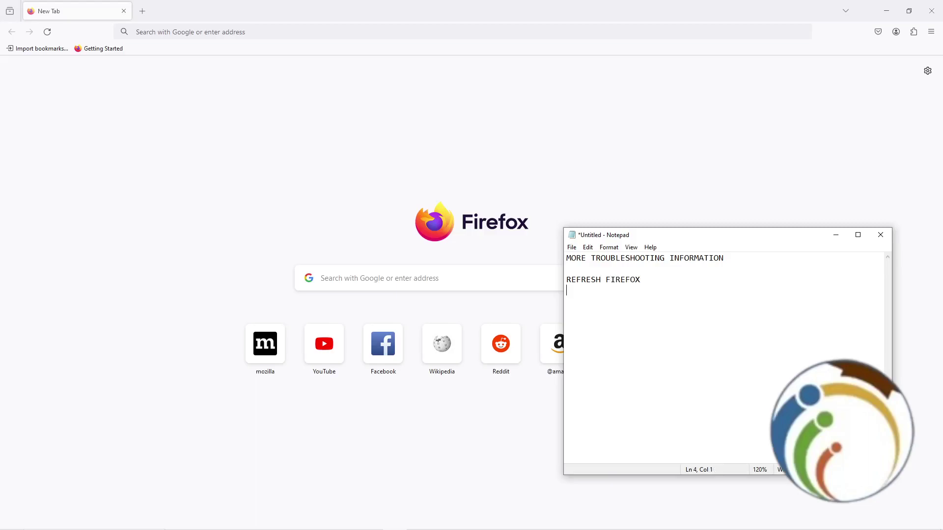
scroll(827, 333, up, 15)
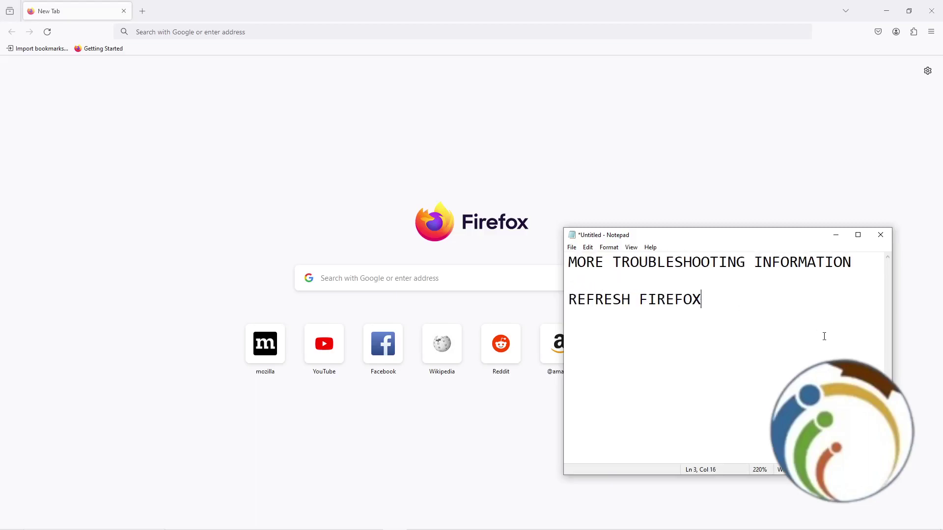
- Check Firefox's Help menu, add HELP as the note's first line, and close Firefox
click(931, 32)
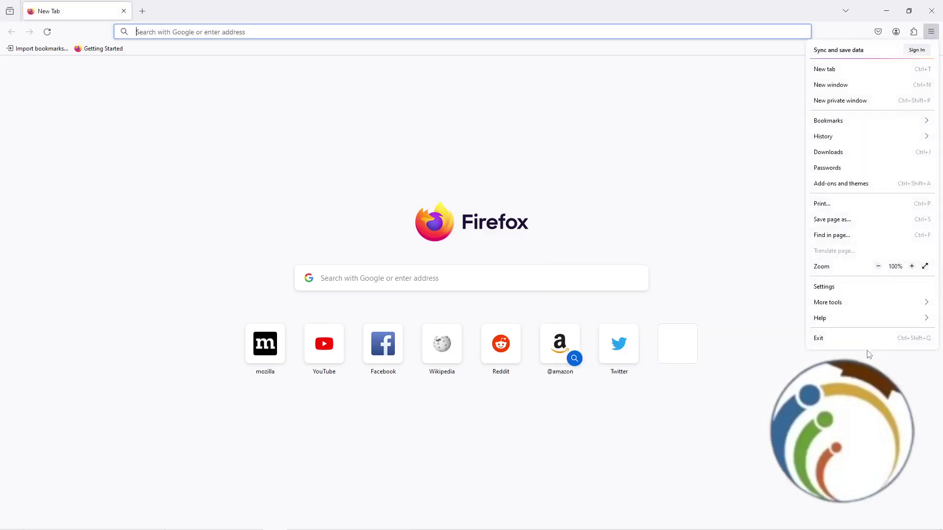
click(830, 321)
key(alt+Tab)
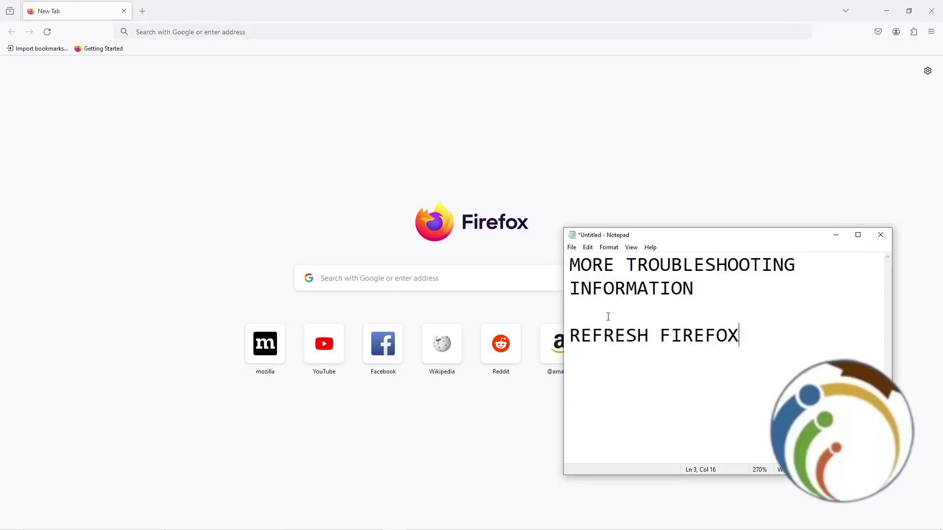
key(ctrl+Home)
key(Return)
key(Up)
key(Return)
key(Up)
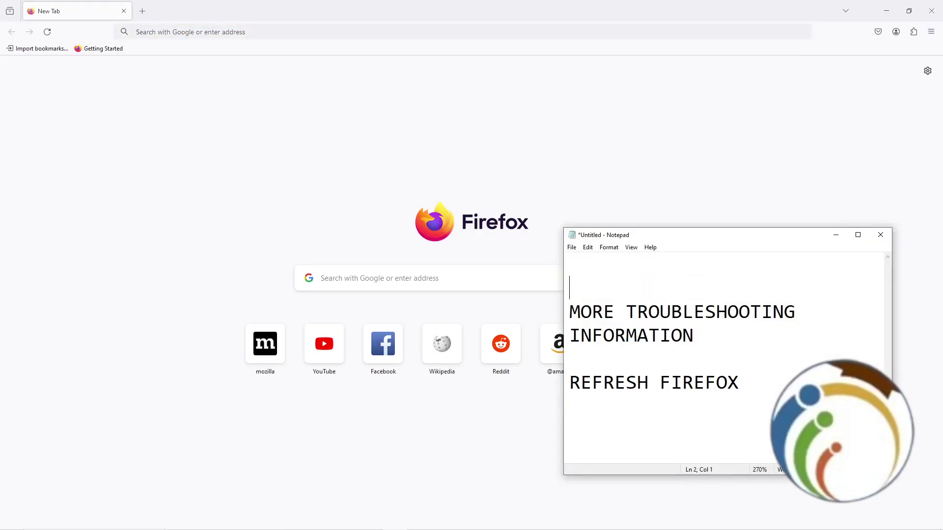
text(HELP)
click(932, 11)
- Open the Old Firefox Data folder in Explorer and close Notepad without saving
drag(317, 258, 364, 220)
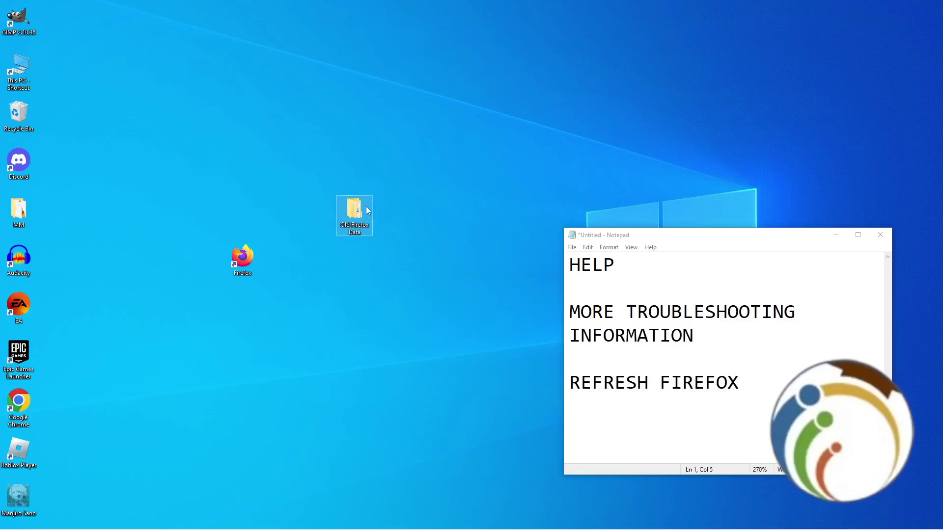
double_click(360, 215)
double_click(411, 6)
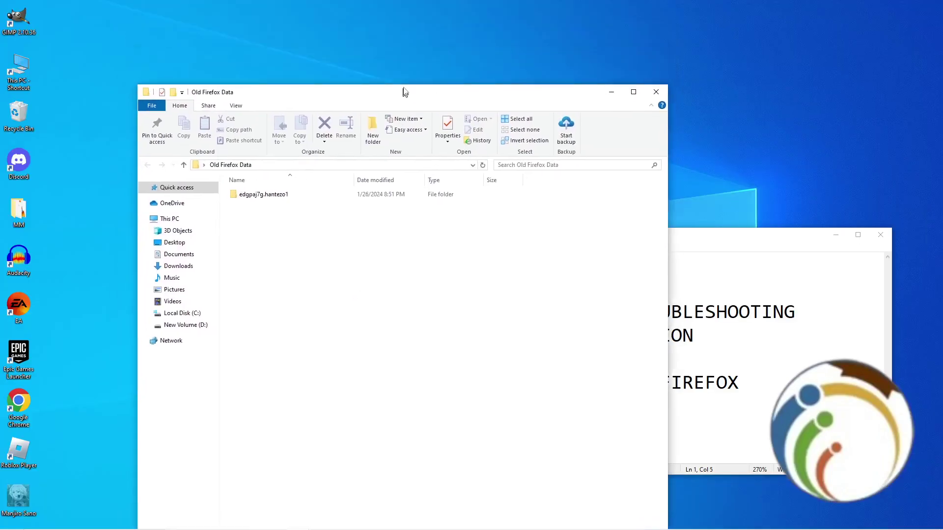
click(880, 236)
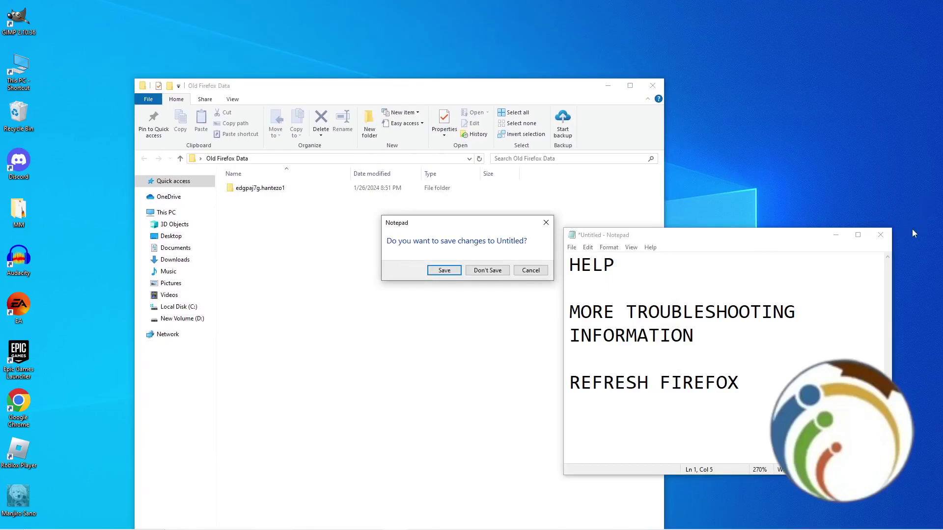
click(487, 271)
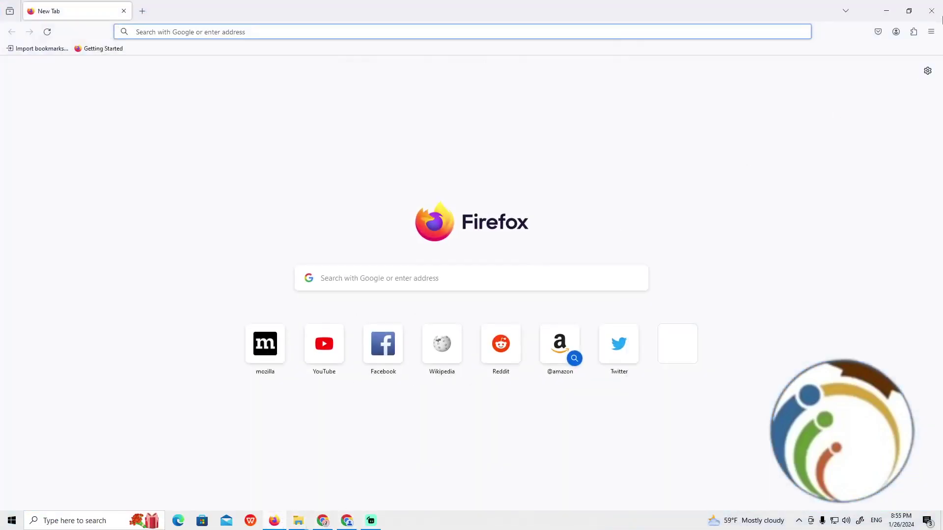
- Open the about:logins Passwords page from the ☰ menu and show its ••• options
click(931, 33)
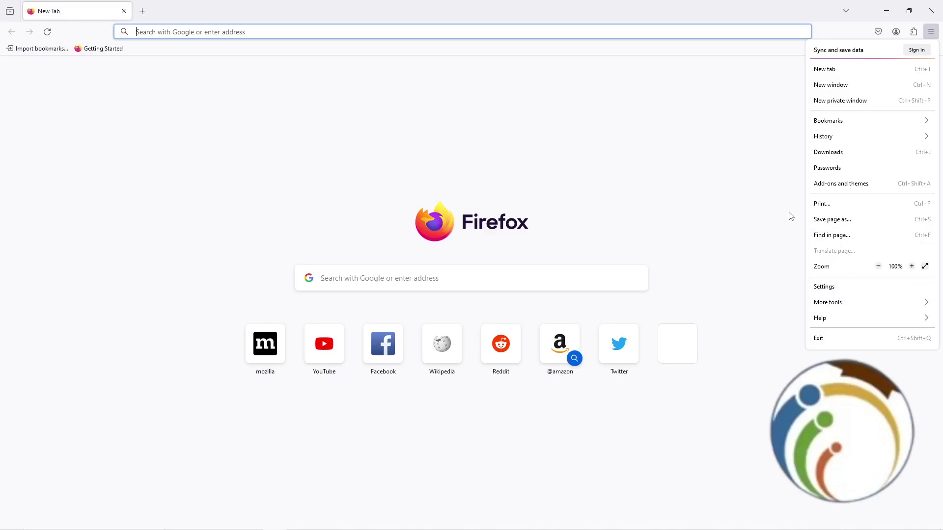
click(834, 167)
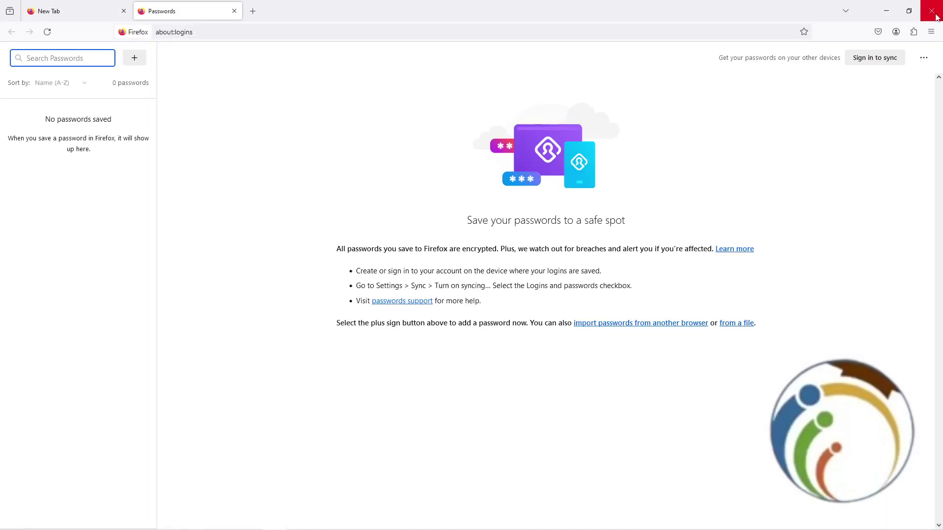
click(924, 56)
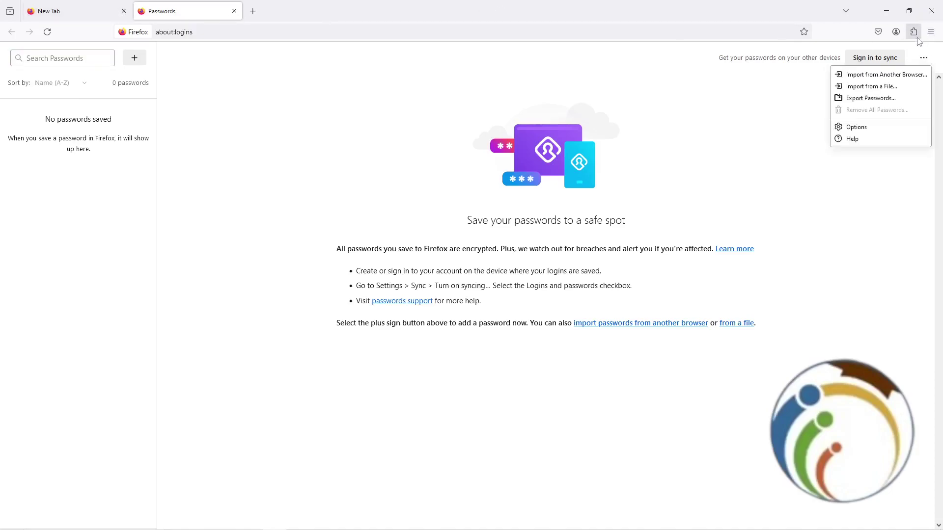
- Start a password import, browse to Old Firefox Data, and set the file type to All Files
click(898, 92)
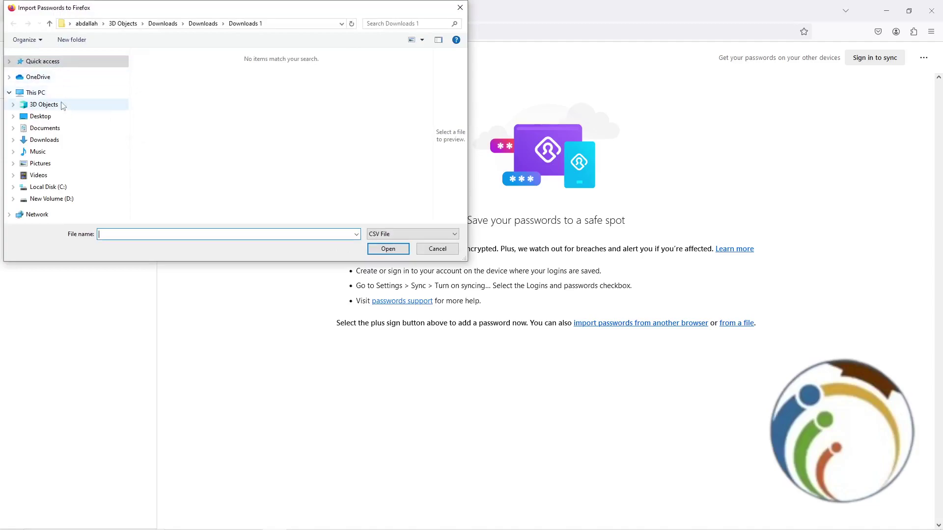
click(65, 116)
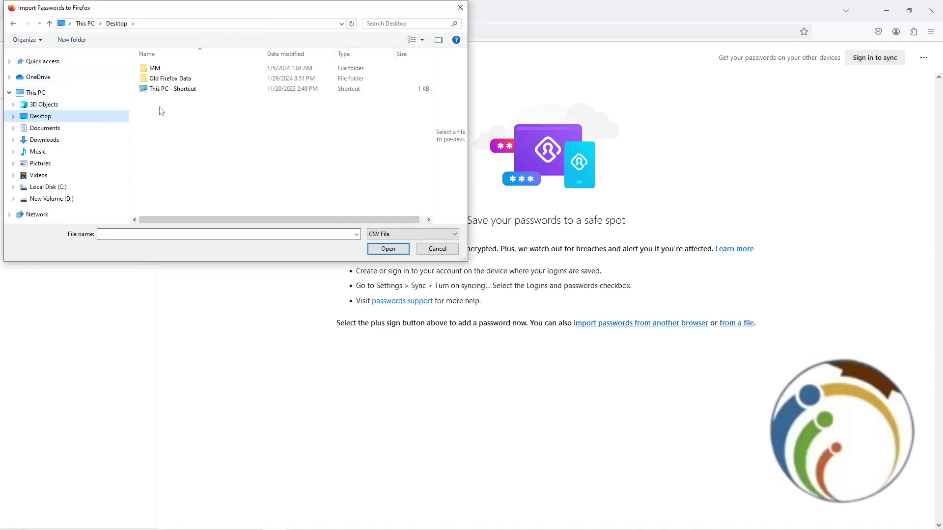
click(176, 79)
double_click(178, 78)
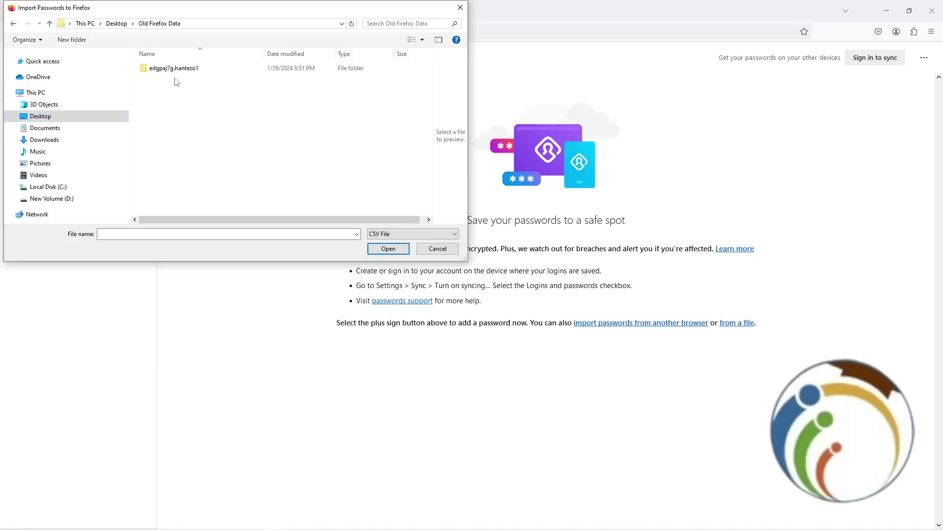
double_click(180, 71)
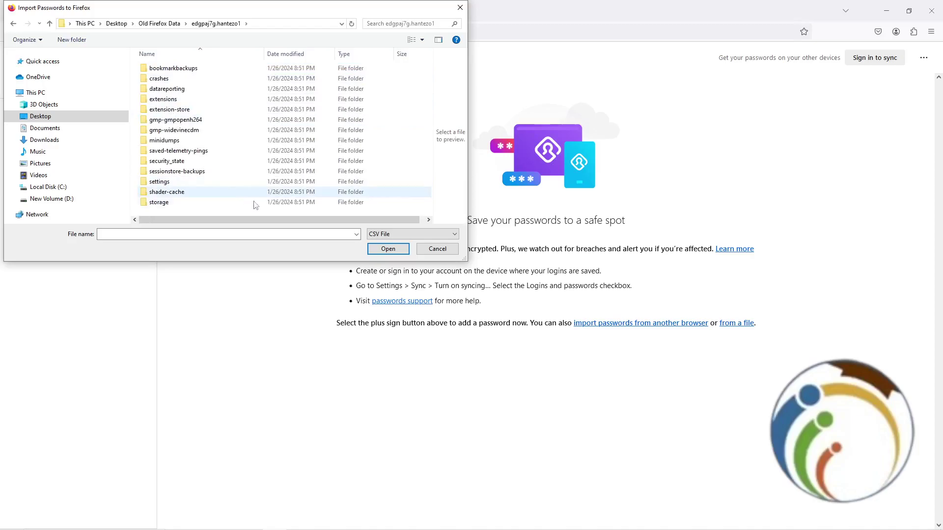
click(413, 234)
click(413, 234)
click(412, 234)
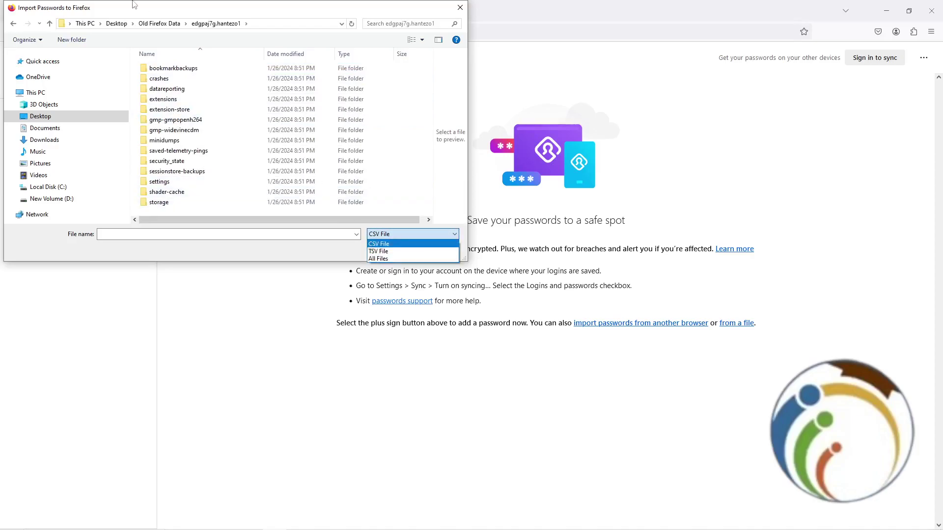
click(147, 27)
click(159, 24)
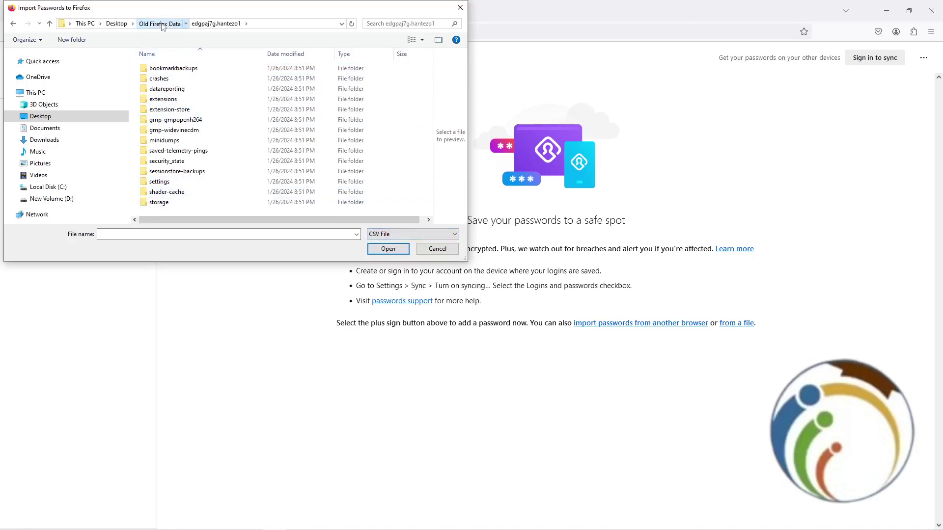
click(401, 235)
click(397, 258)
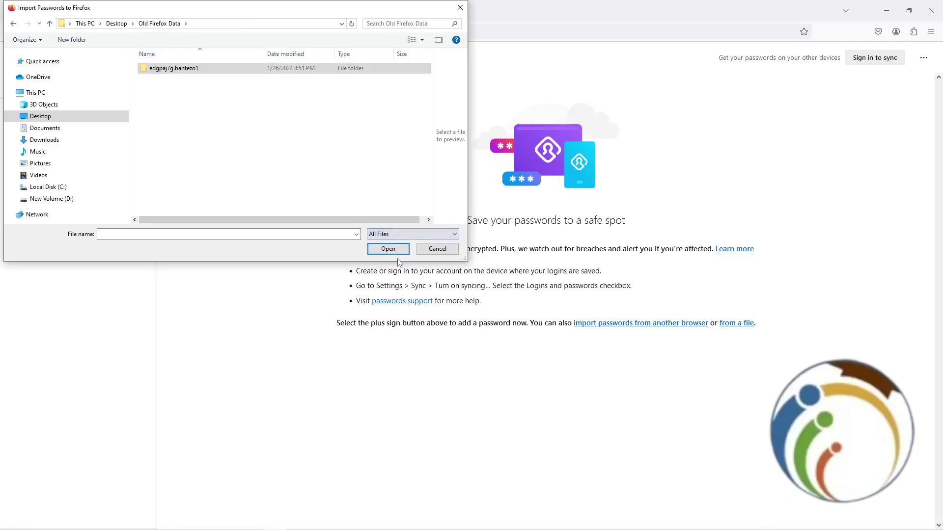
- Browse edgpaj7g.hantezo1 and its bookmarkbackups folder, then cancel the import picker
double_click(201, 74)
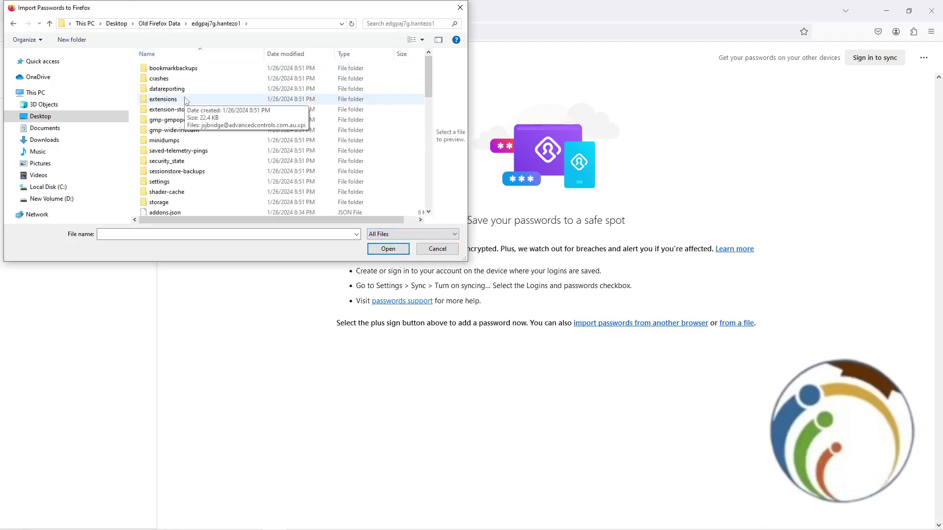
double_click(187, 70)
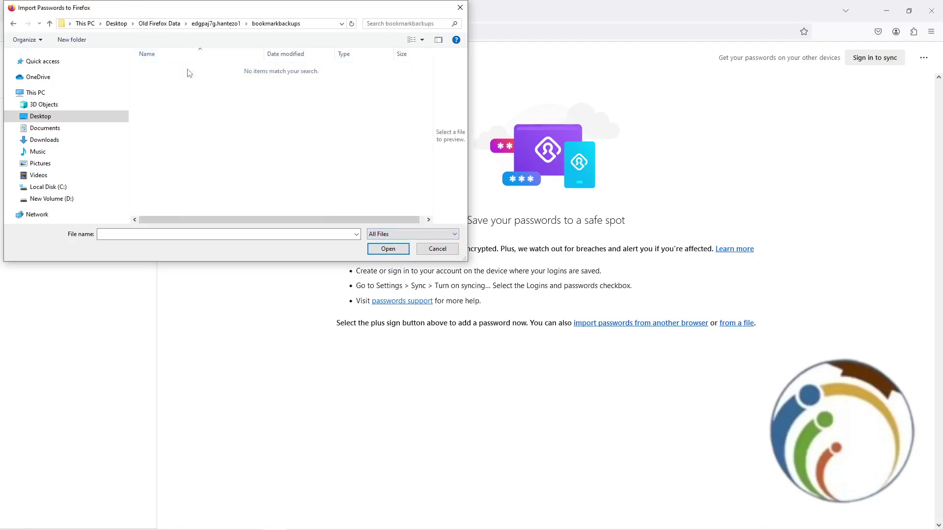
click(209, 26)
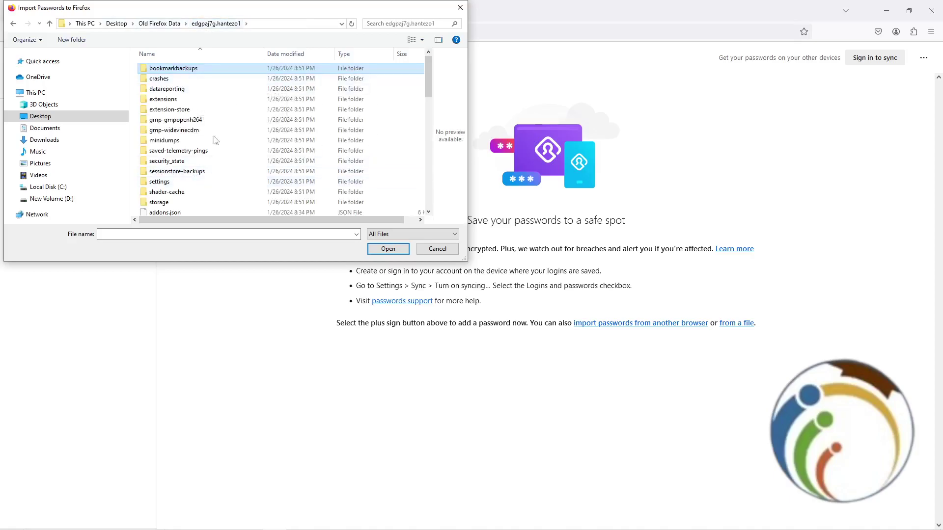
scroll(211, 166, down, 1)
scroll(211, 165, down, 2)
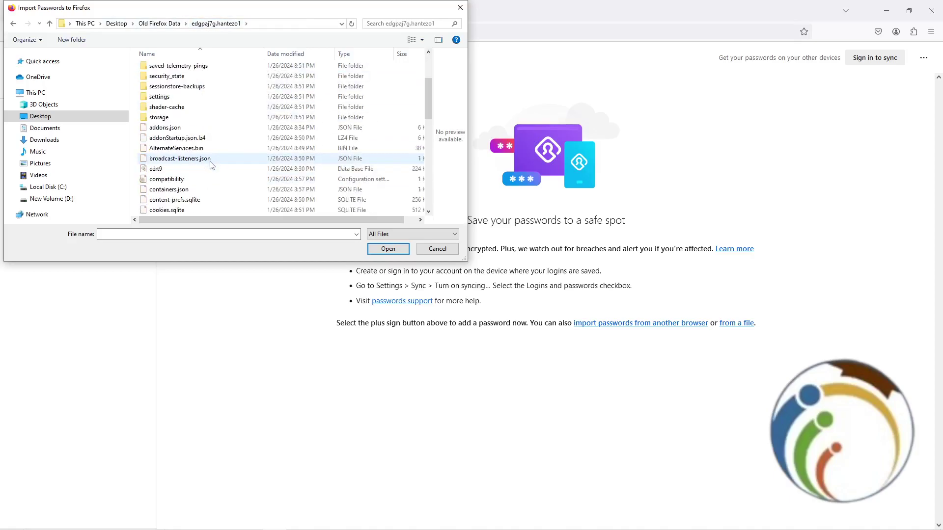
scroll(212, 165, up, 3)
click(174, 25)
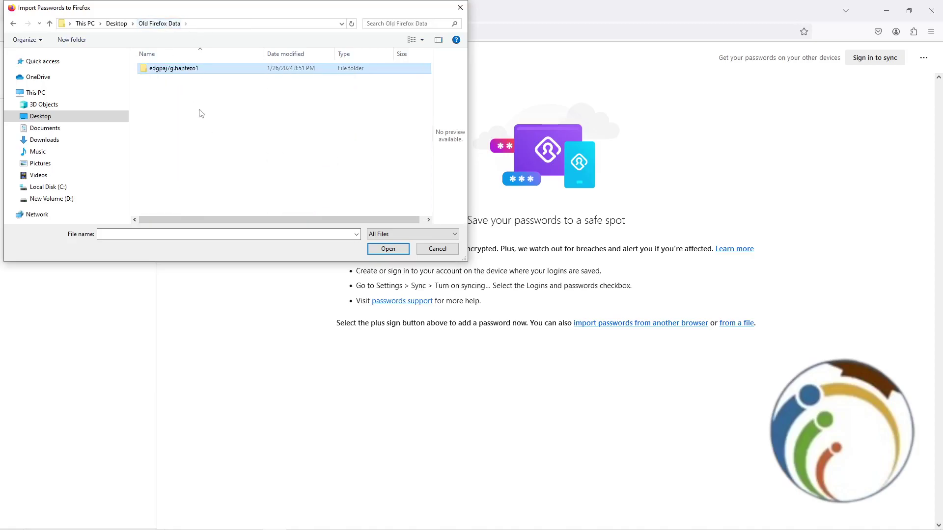
click(116, 24)
click(461, 7)
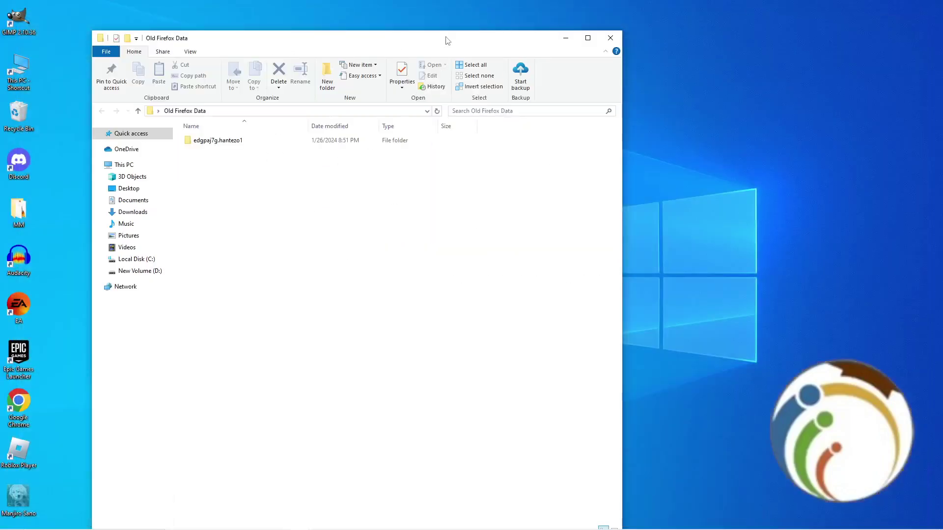
- Drag the edgpaj7g.hantezo1 folder from Explorer onto Firefox to show its file index
drag(445, 38, 722, 47)
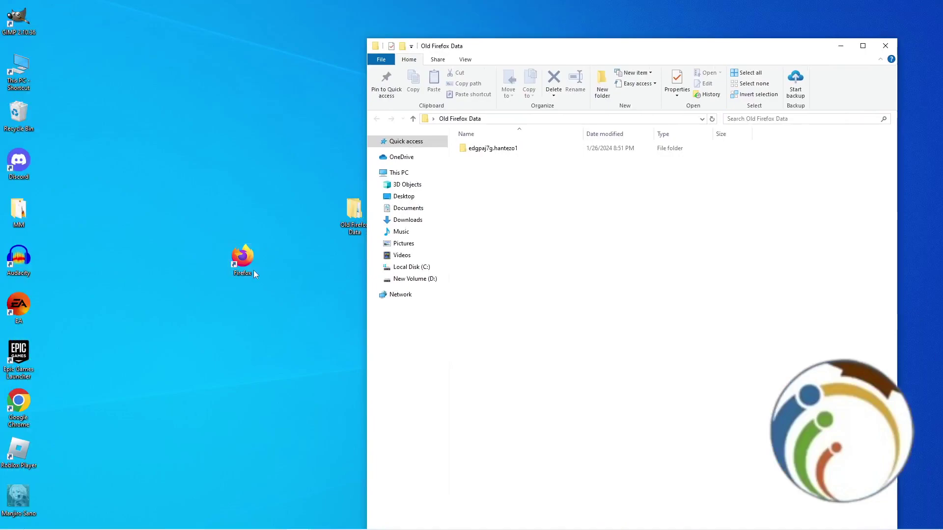
right_click(336, 223)
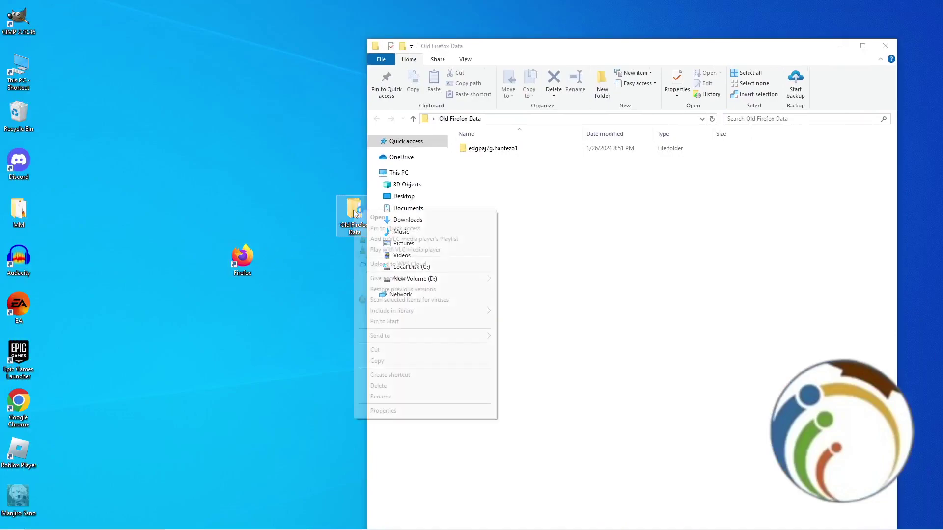
click(506, 180)
click(506, 157)
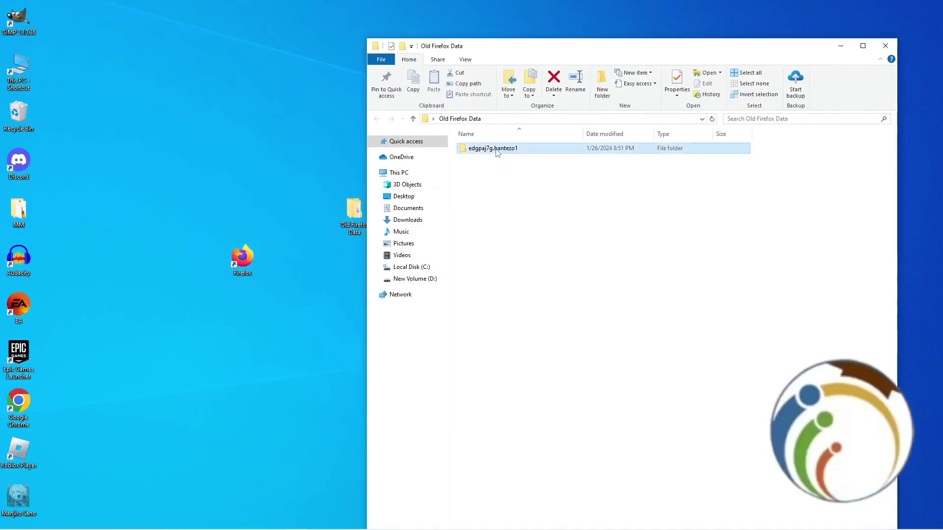
drag(497, 148, 247, 268)
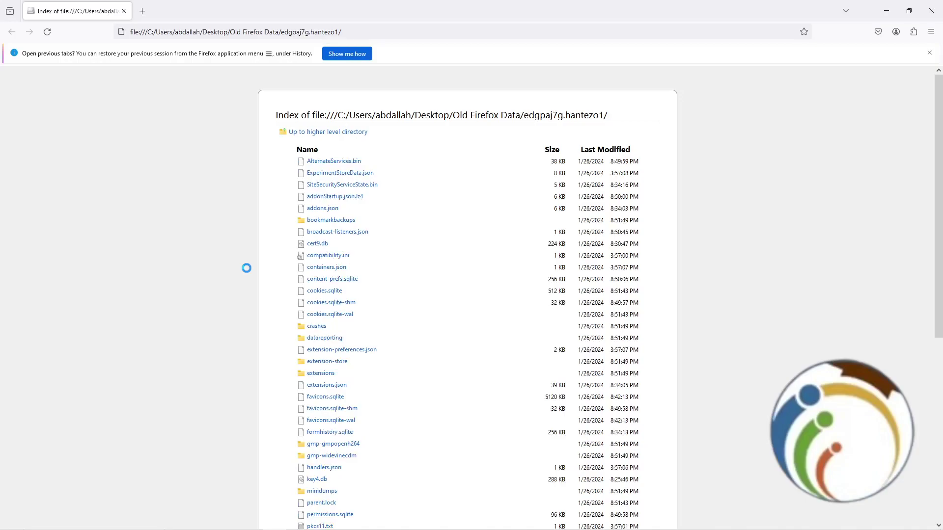
- Unmaximize Firefox and add a New Tab beside the edgpaj7g.hantezo1 index tab
drag(354, 10, 416, 63)
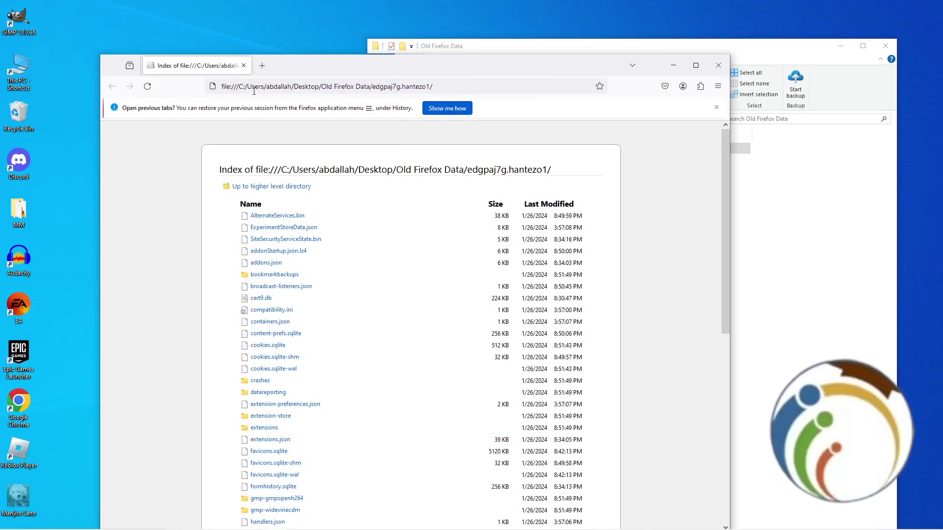
click(262, 65)
click(197, 66)
scroll(301, 203, down, 2)
scroll(301, 202, up, 2)
click(296, 62)
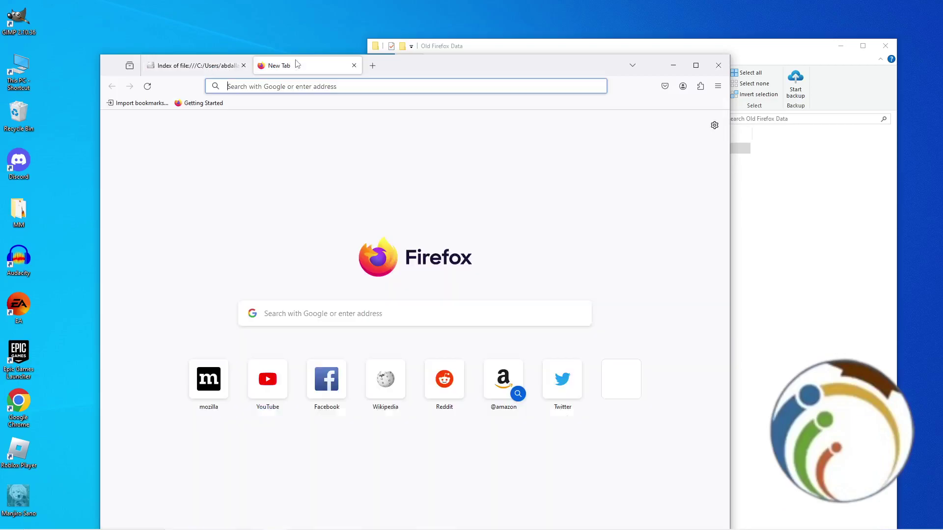
click(248, 64)
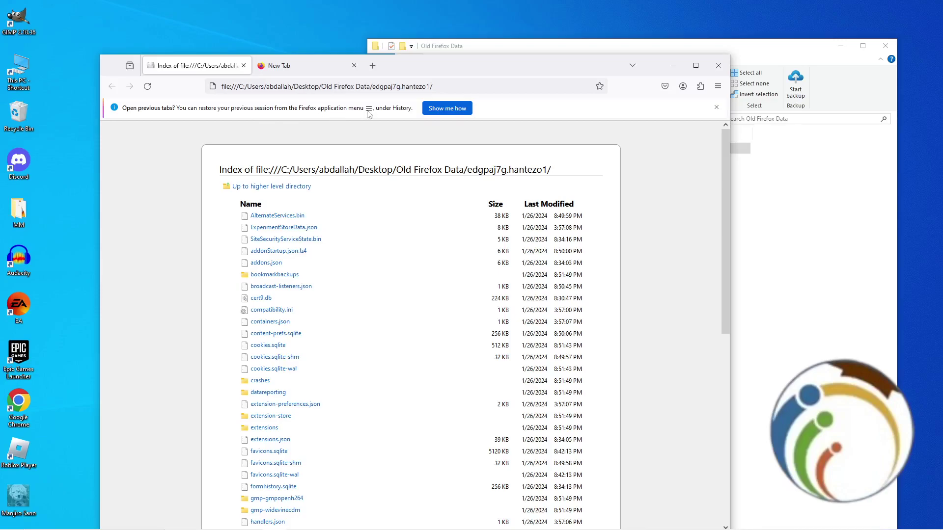
- Restore the previous session's tabs via Show me how and History > Restore previous session
click(439, 108)
click(669, 190)
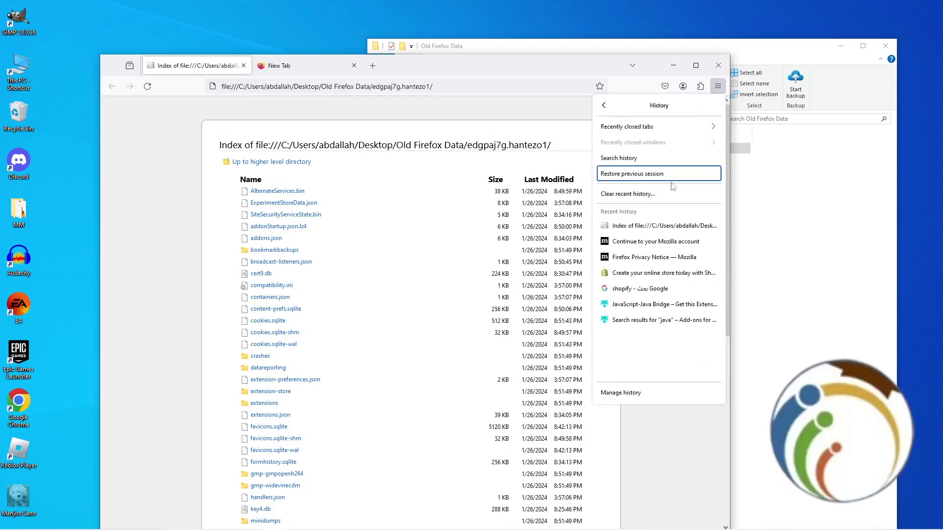
click(670, 177)
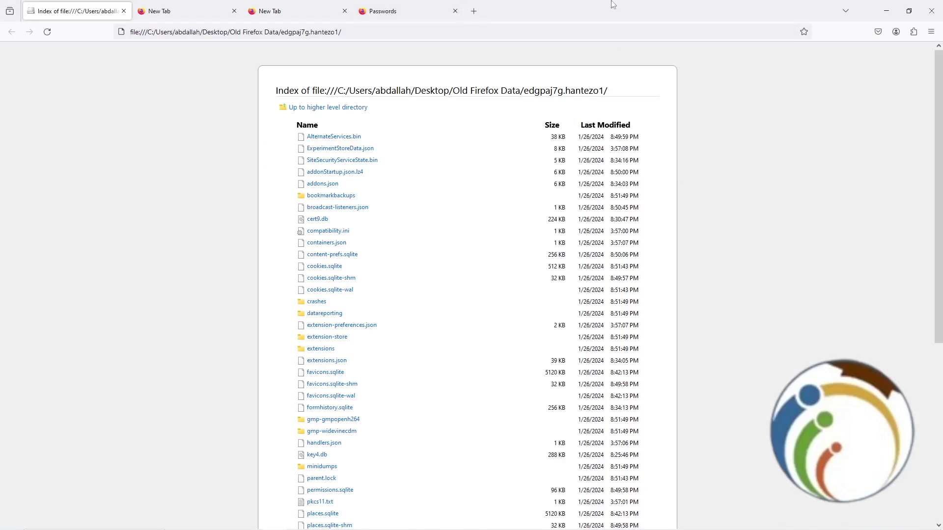
- Close Firefox and the Old Firefox Data Explorer window
drag(614, 5, 440, 66)
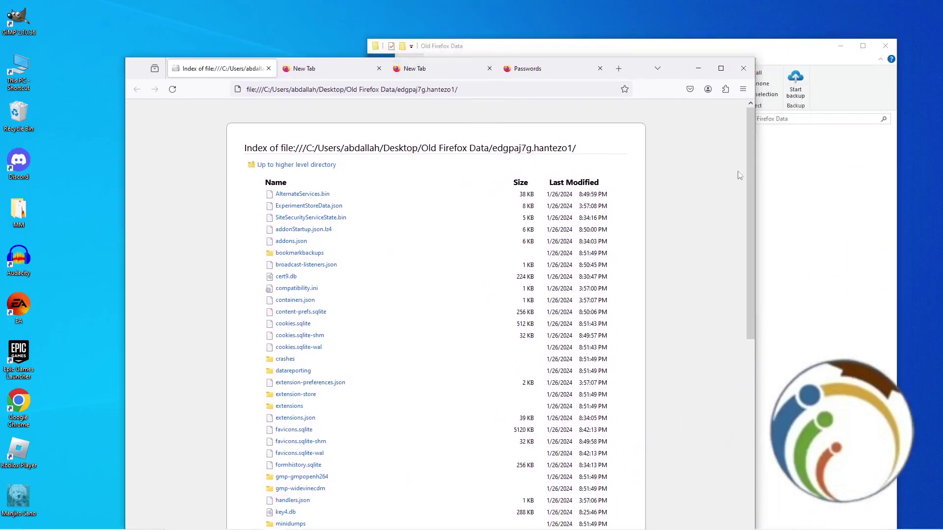
click(744, 69)
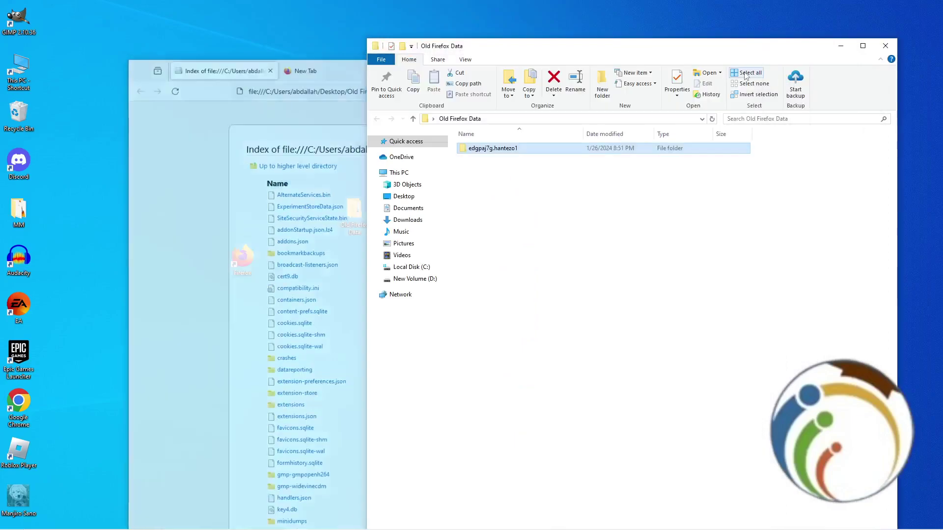
click(886, 46)
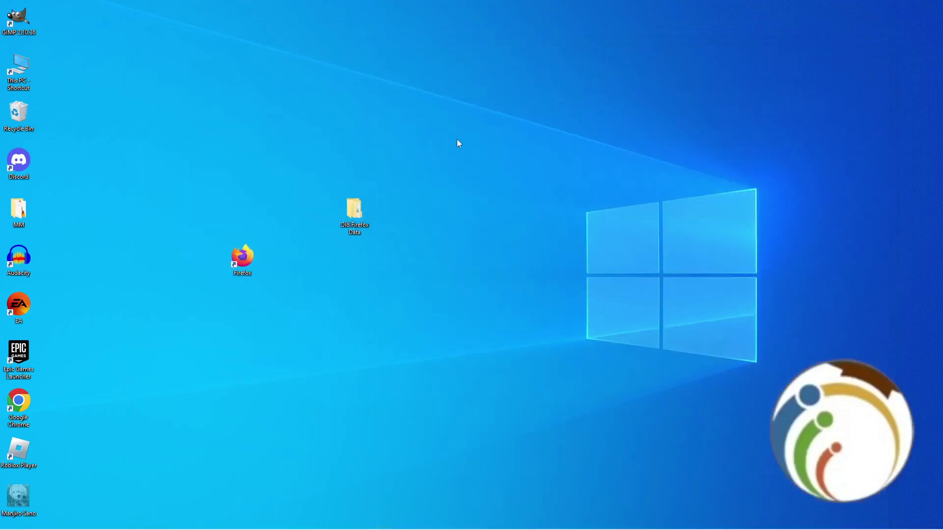